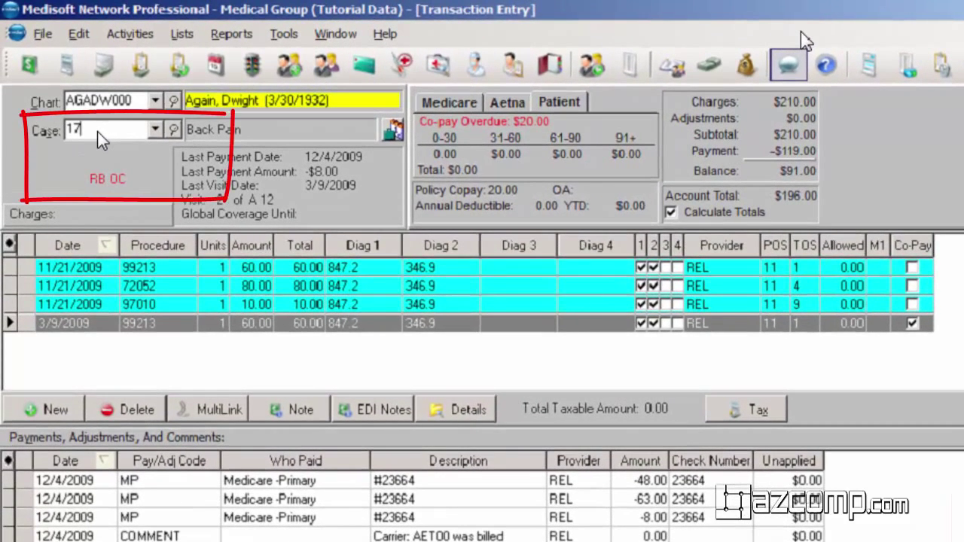
right_click(97, 131)
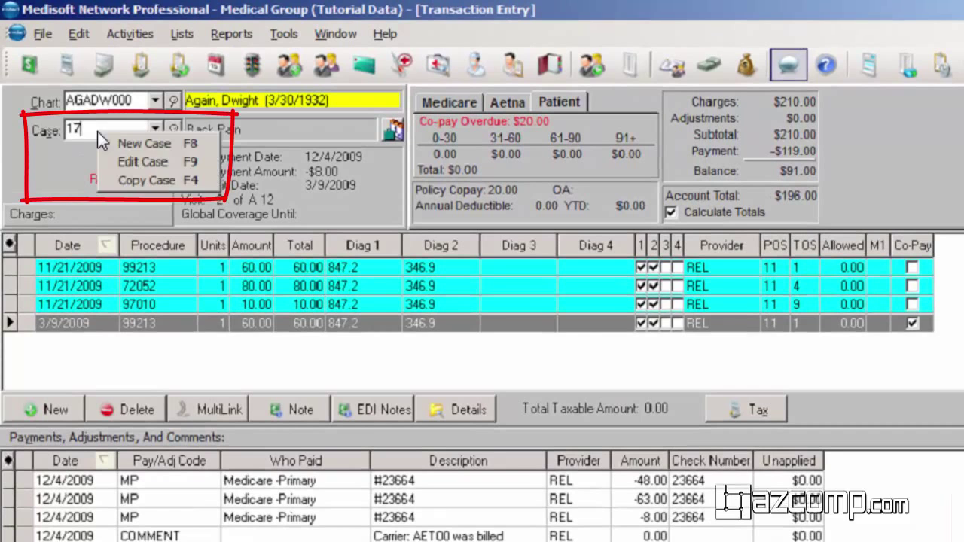
click(125, 161)
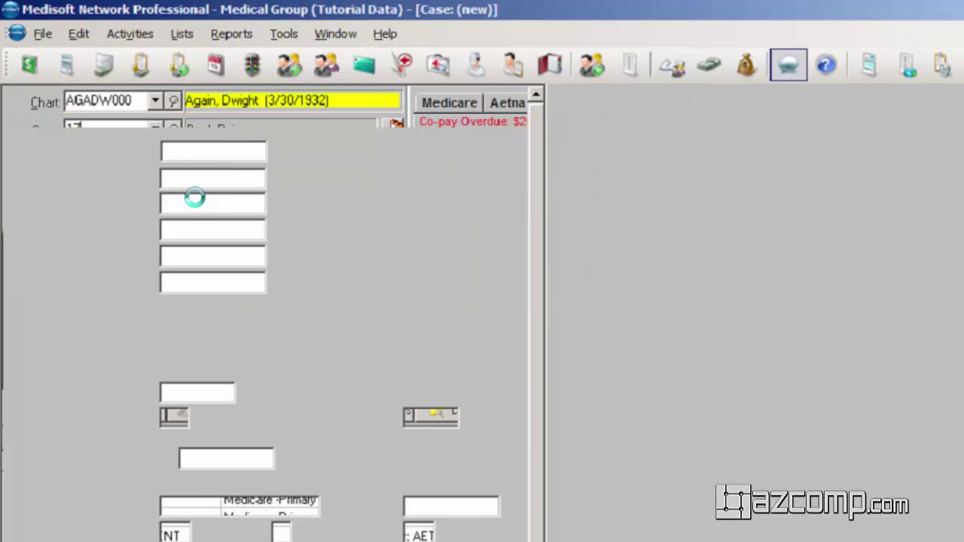
click(234, 117)
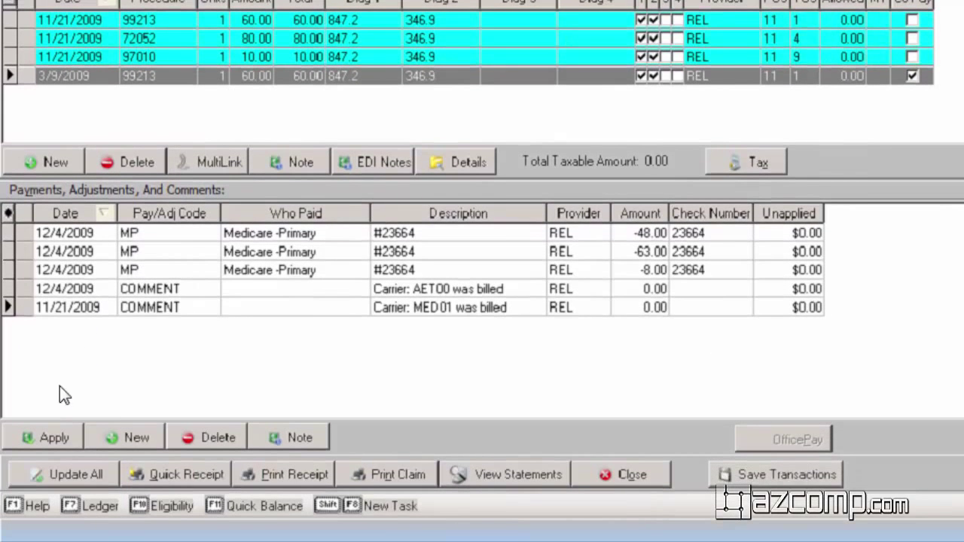
Add a 6/16/2015 payment line with Pay/Adj Code CHKCOPAY (Copay Check)
click(109, 434)
click(139, 330)
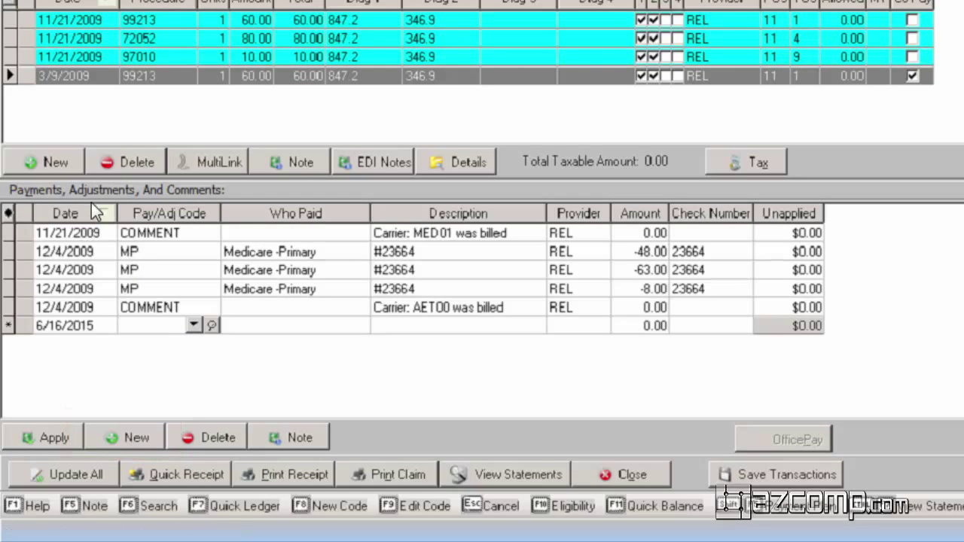
click(191, 324)
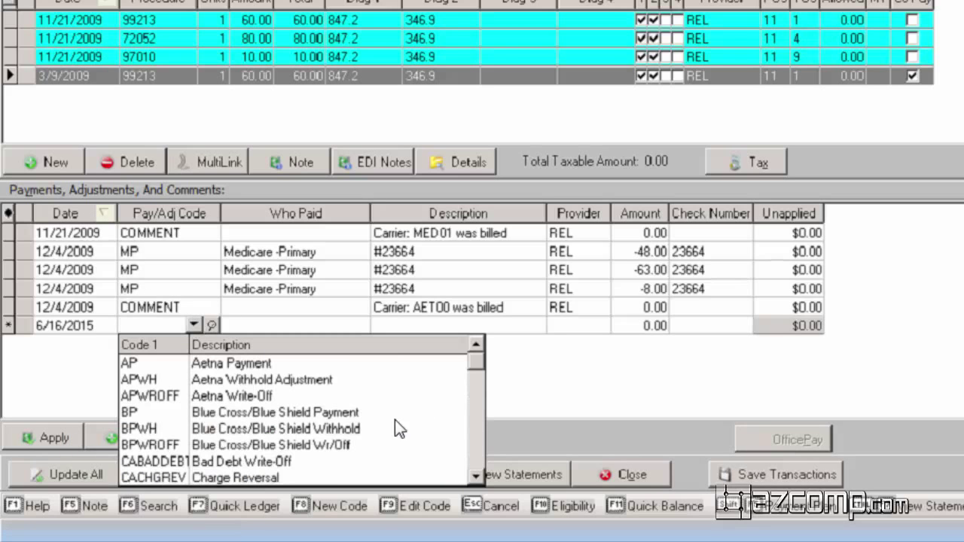
key(Down)
key(Down)
key(Down)
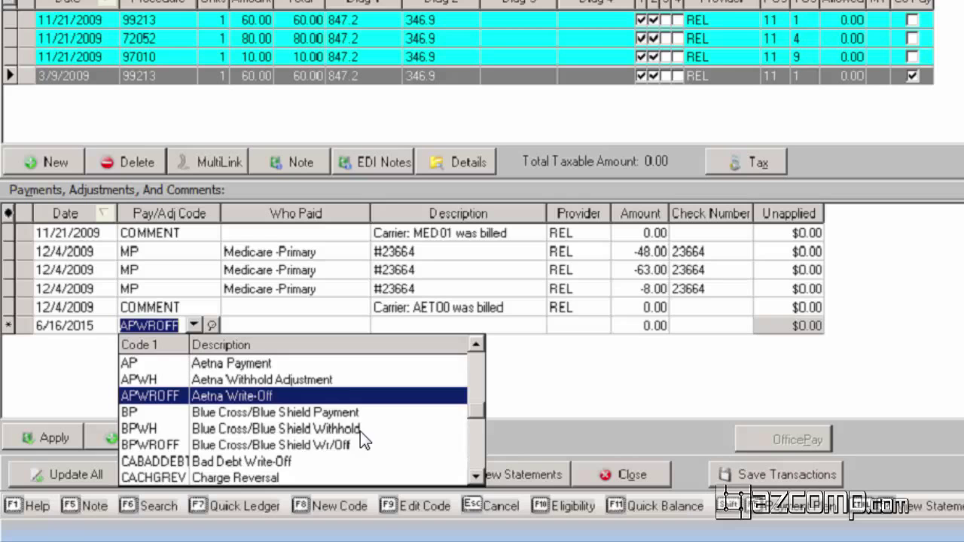
key(Down)
key(Down)
key(Down)
key(Down)
key(Down)
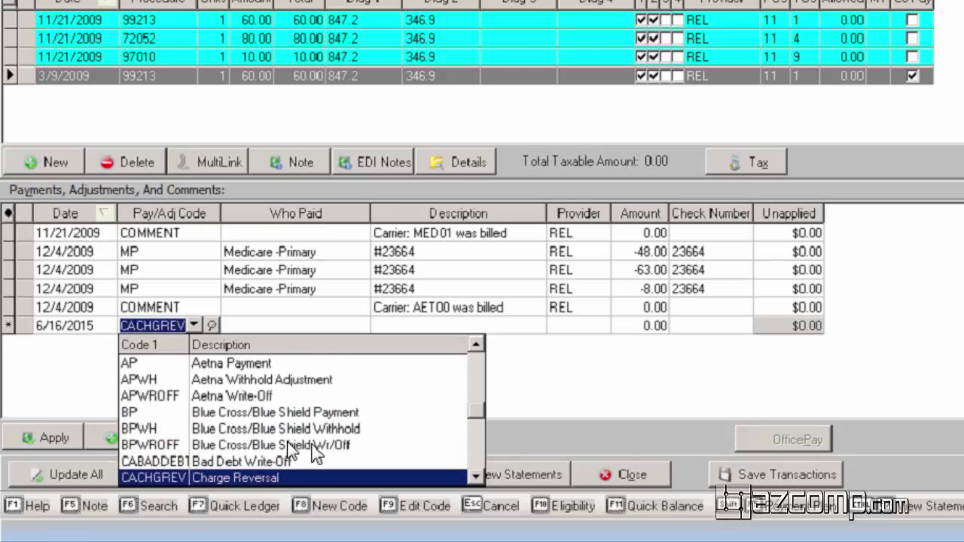
key(Down)
key(Down)
key(Down)
key(Down)
key(Down)
key(Down)
key(Down)
key(Down)
key(Down)
key(Down)
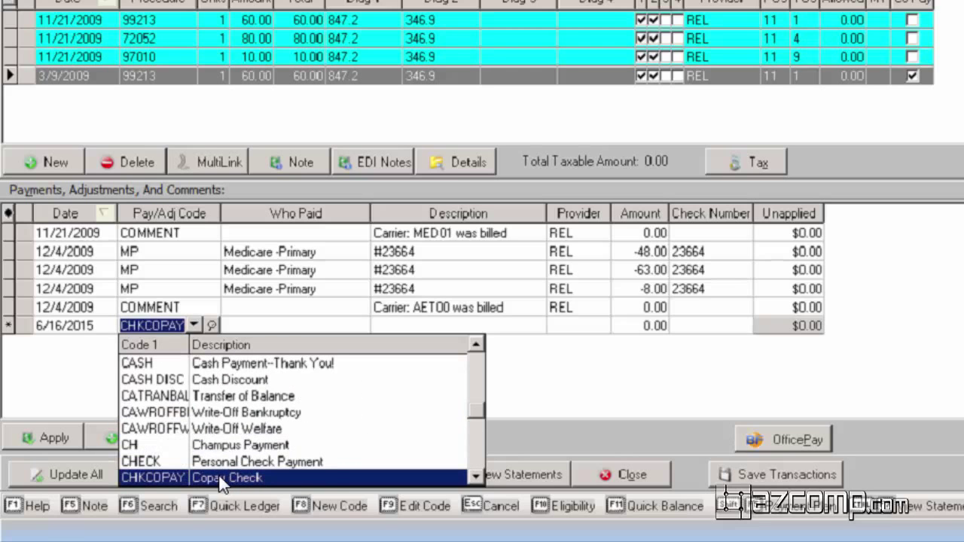
click(221, 479)
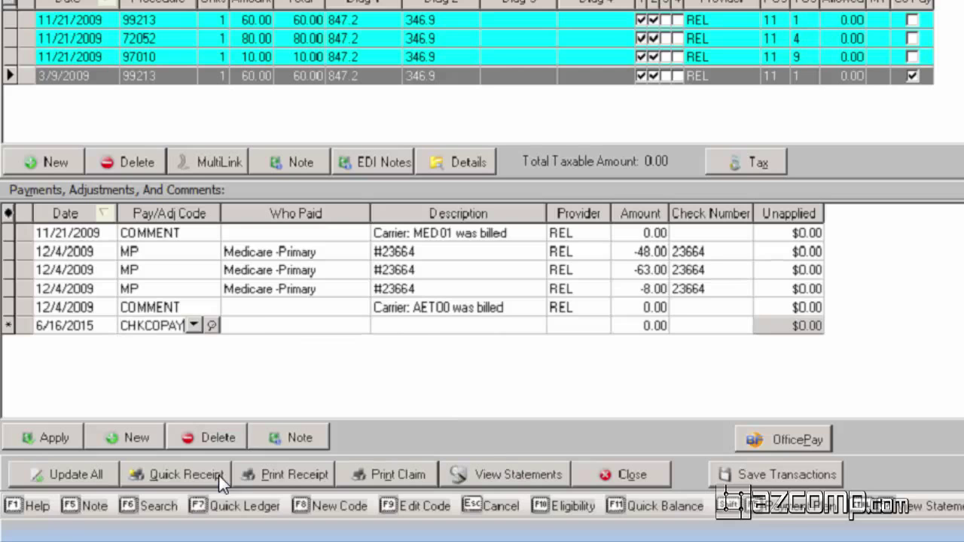
Set the guarantor as payer and enter a 20 copay amount, showing ($20.00) unapplied
click(271, 325)
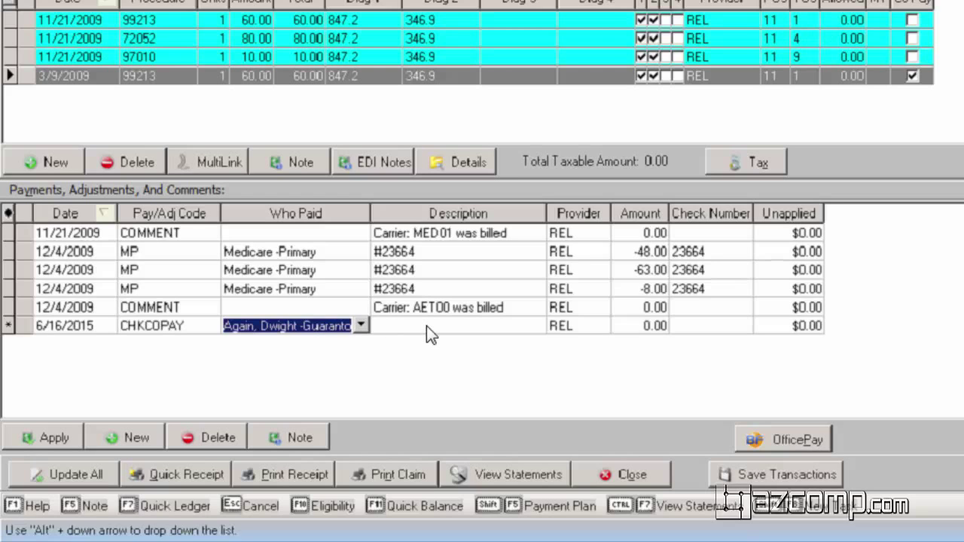
click(651, 325)
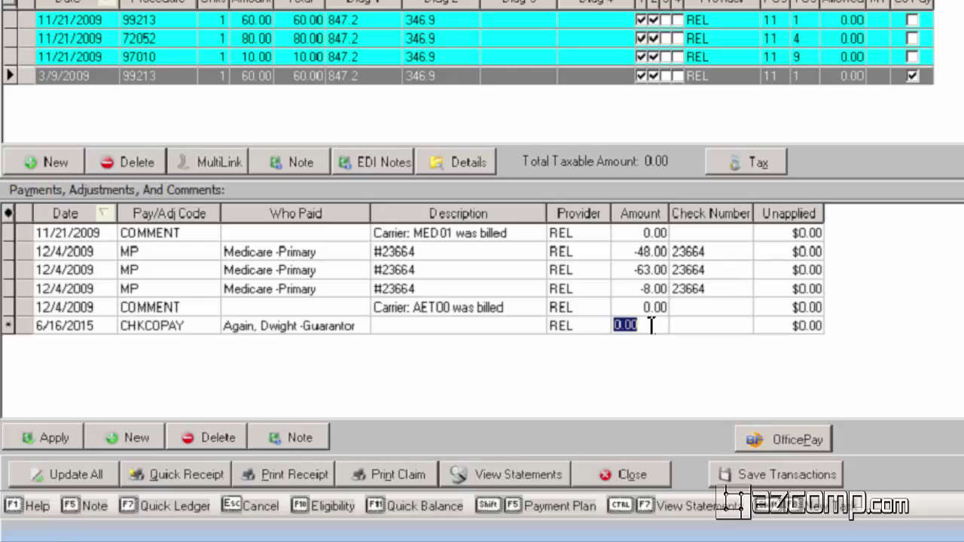
text(20)
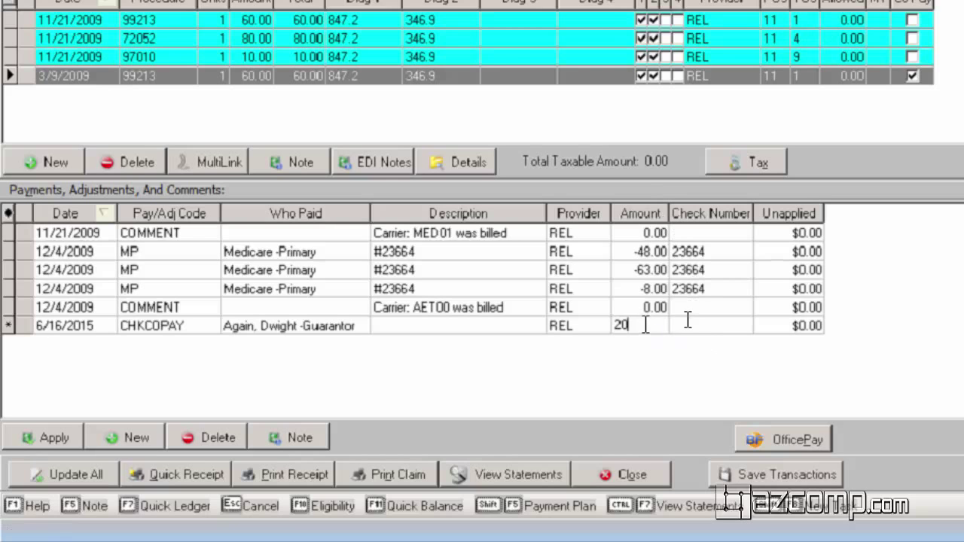
key(Return)
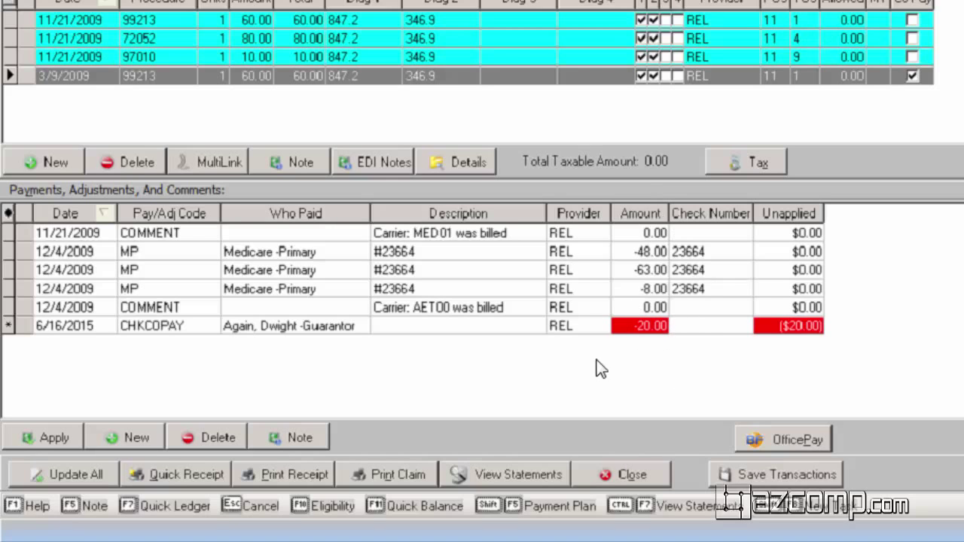
Apply 20 to the 3/9/2009 99213 charge, leaving $0.00 unapplied
click(57, 437)
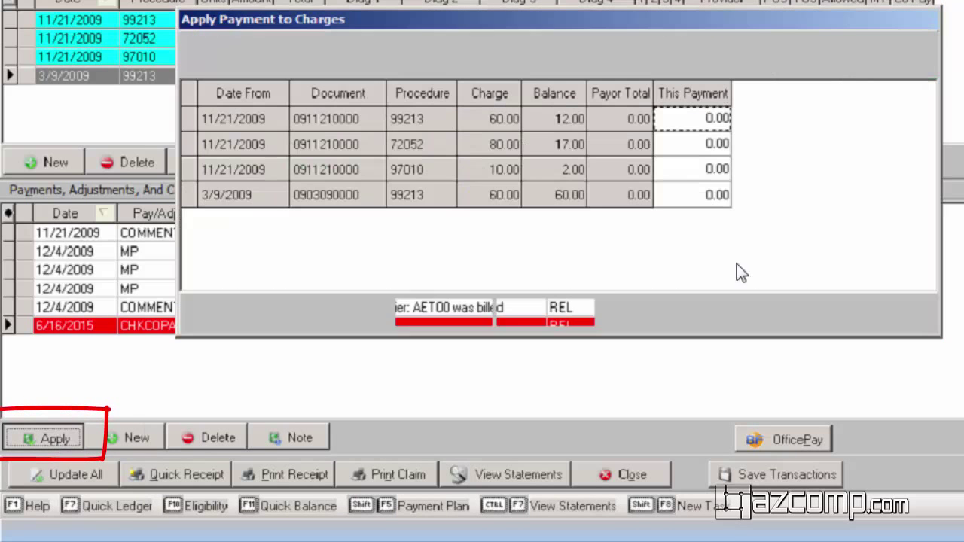
click(706, 197)
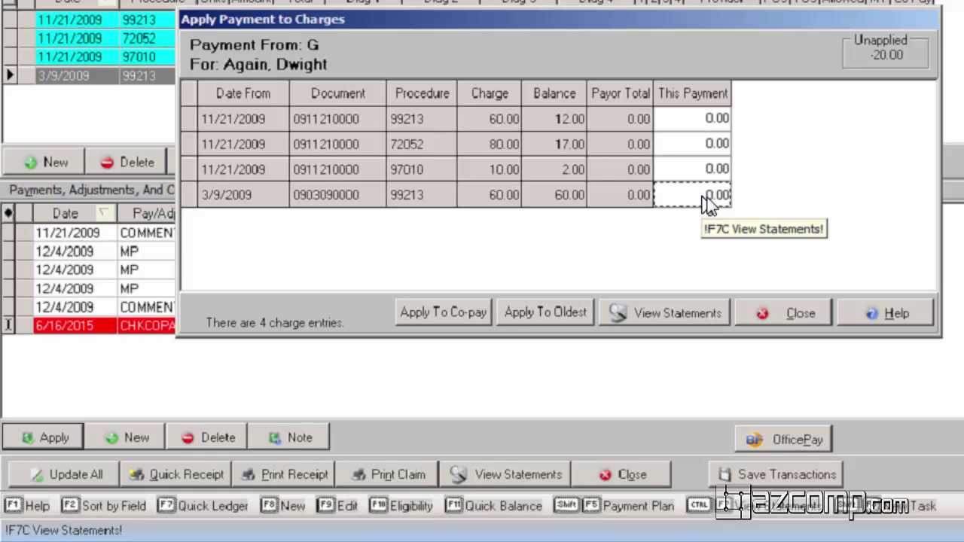
click(710, 197)
key(BackSpace)
key(BackSpace)
key(BackSpace)
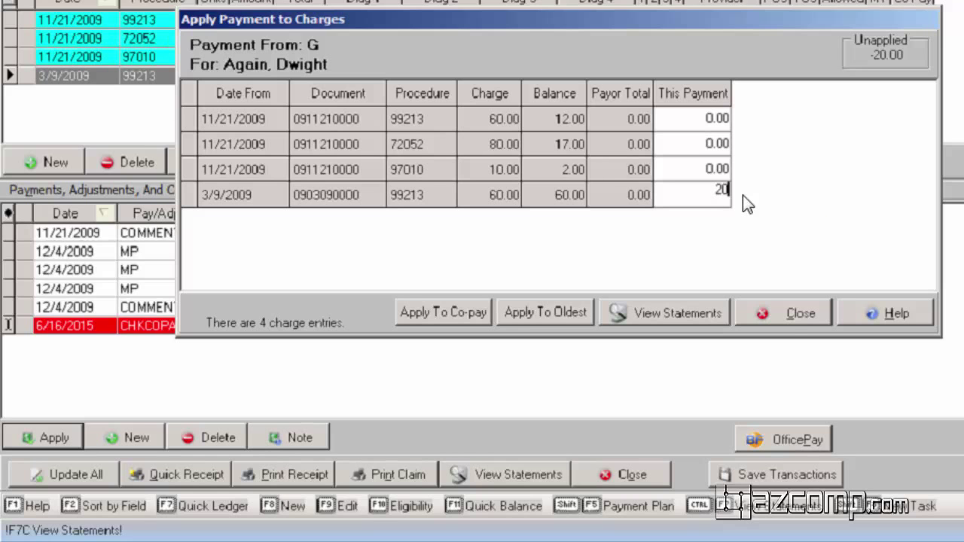
text(20)
click(787, 311)
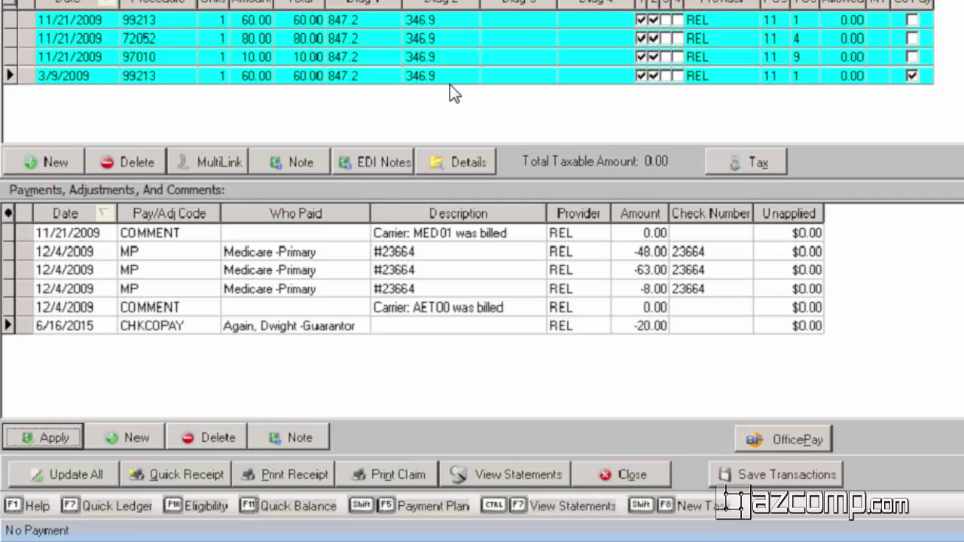
Save the transactions and acknowledge the copay notice, clearing Co-pay Overdue to $0.00
click(746, 475)
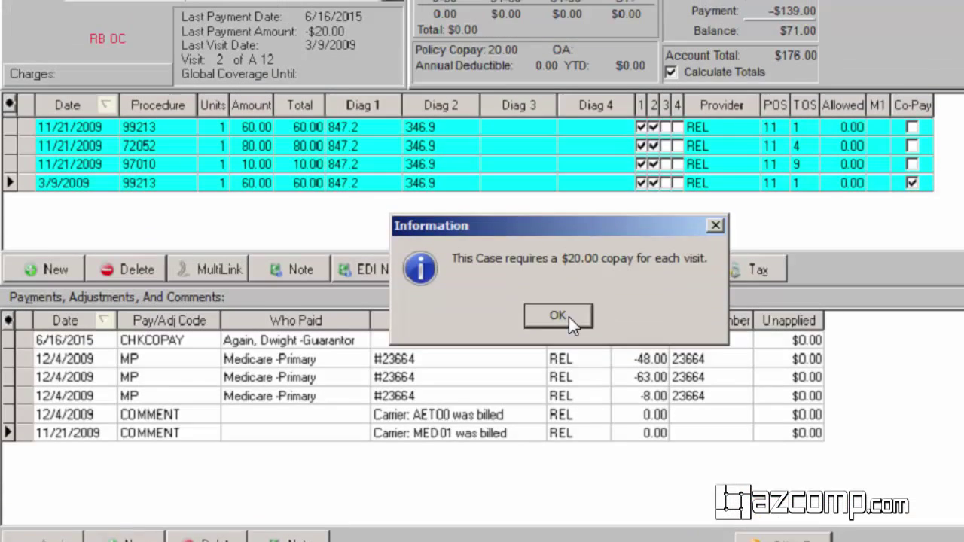
click(557, 208)
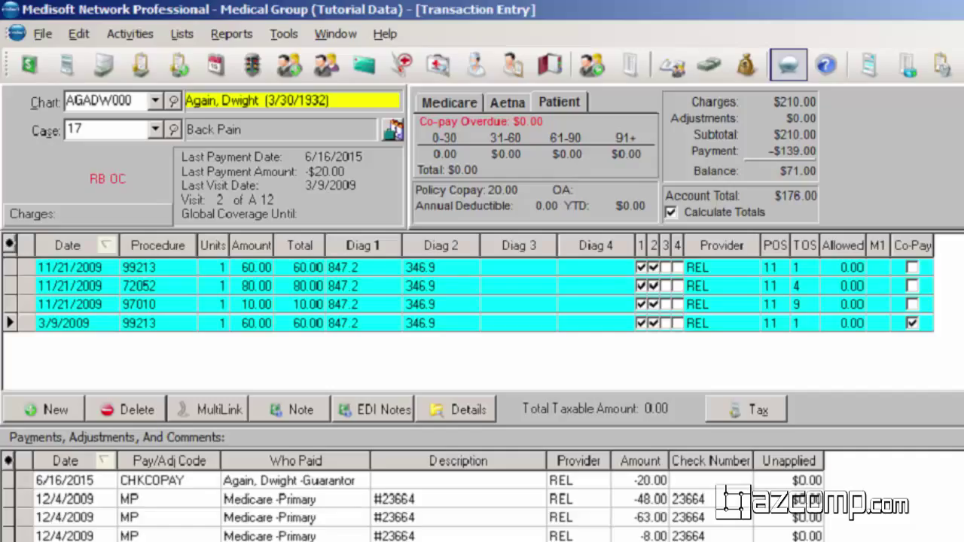
click(154, 482)
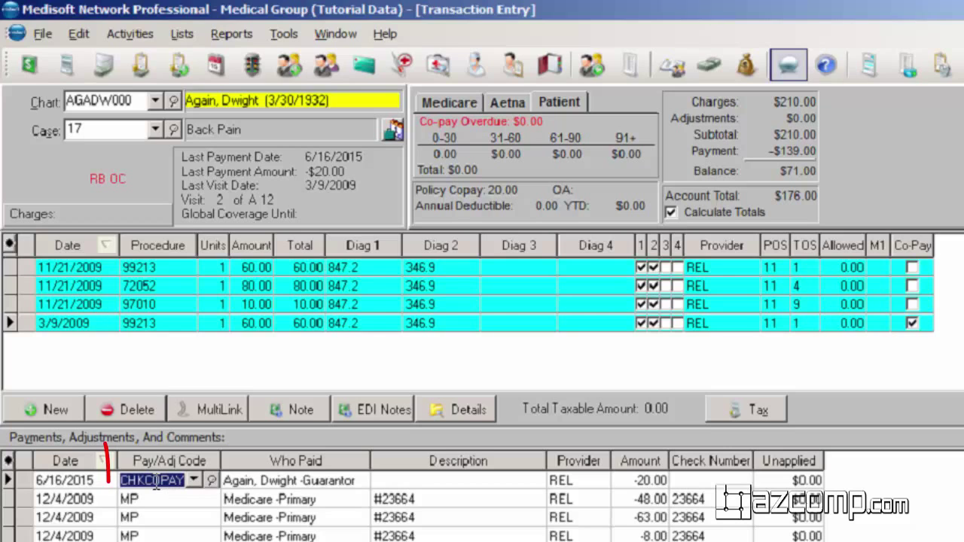
right_click(154, 482)
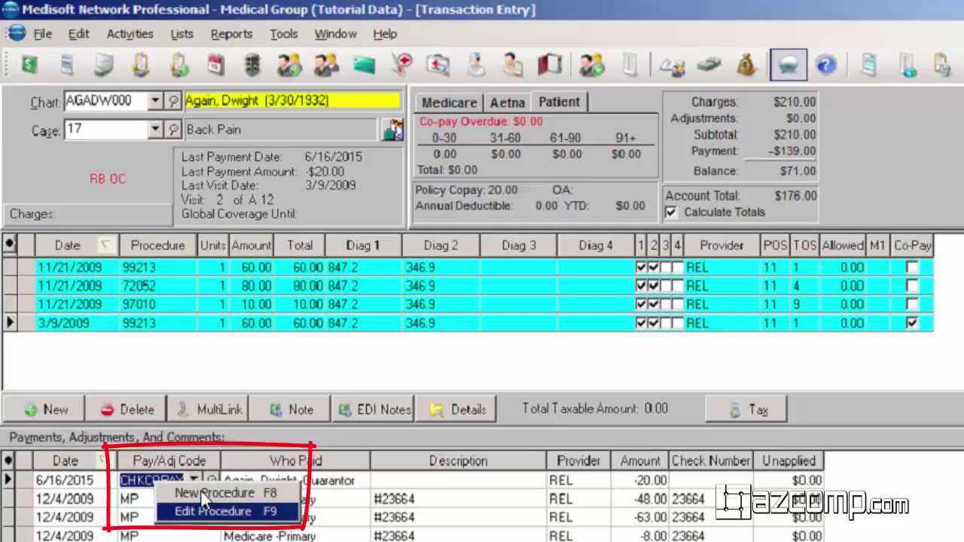
key(Return)
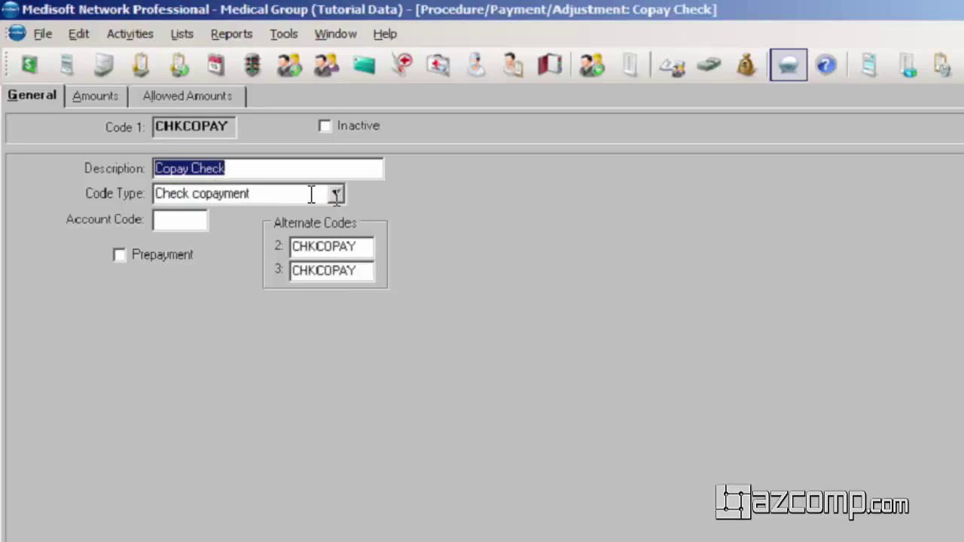
click(336, 197)
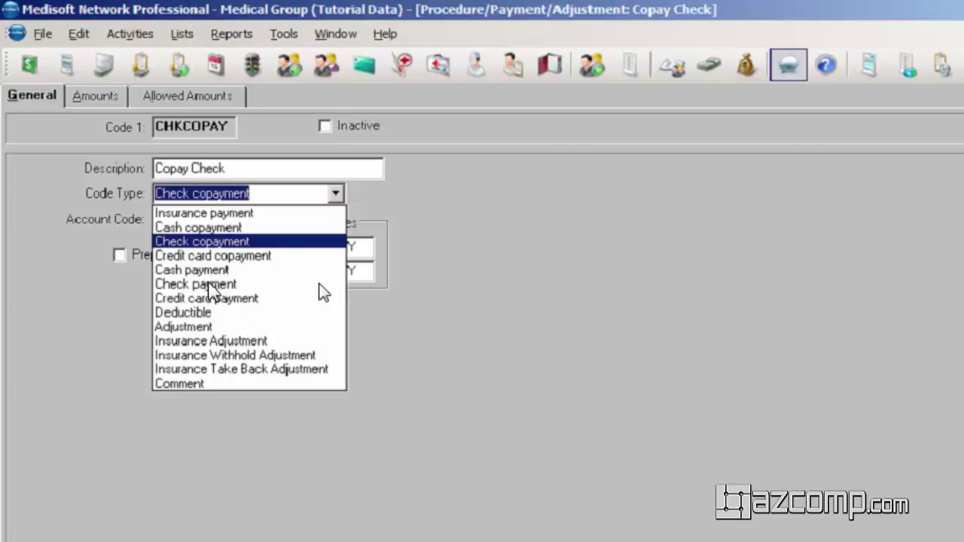
click(645, 224)
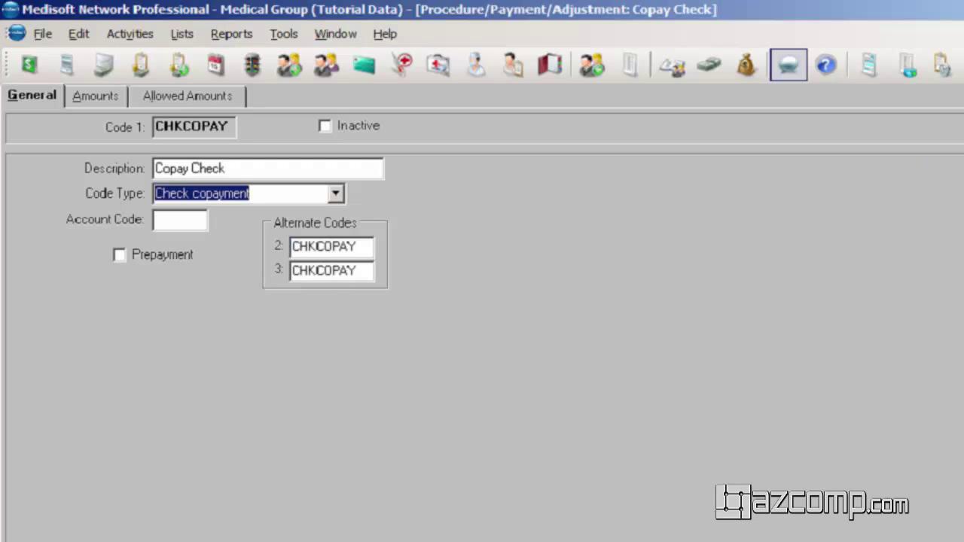